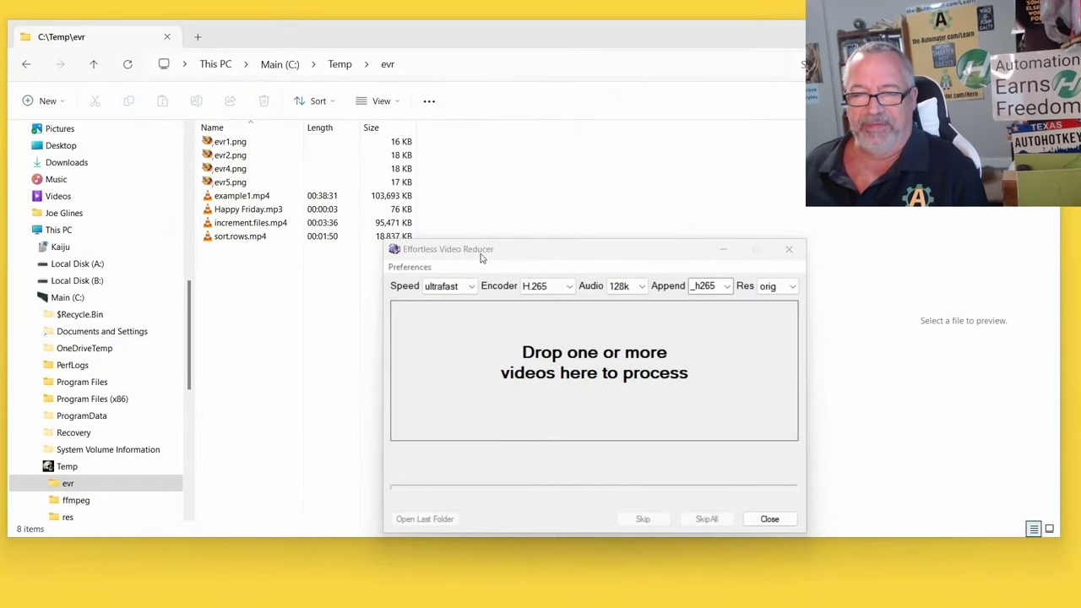
- Position the reducer window beside Explorer and select increment.files.mp4 in C:\Temp\evr
drag(503, 253, 508, 278)
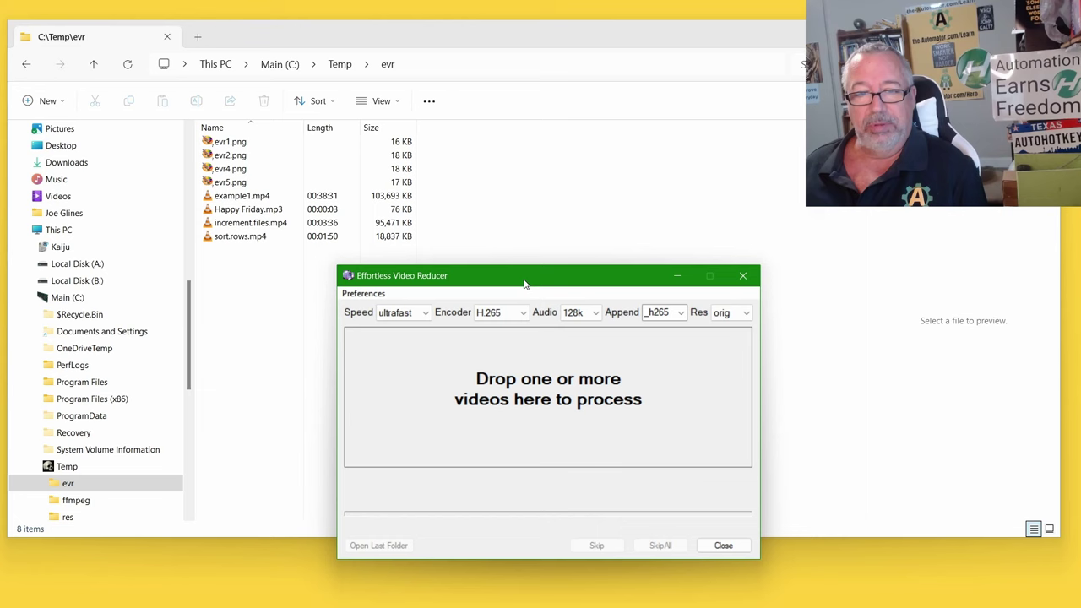
drag(503, 272, 527, 263)
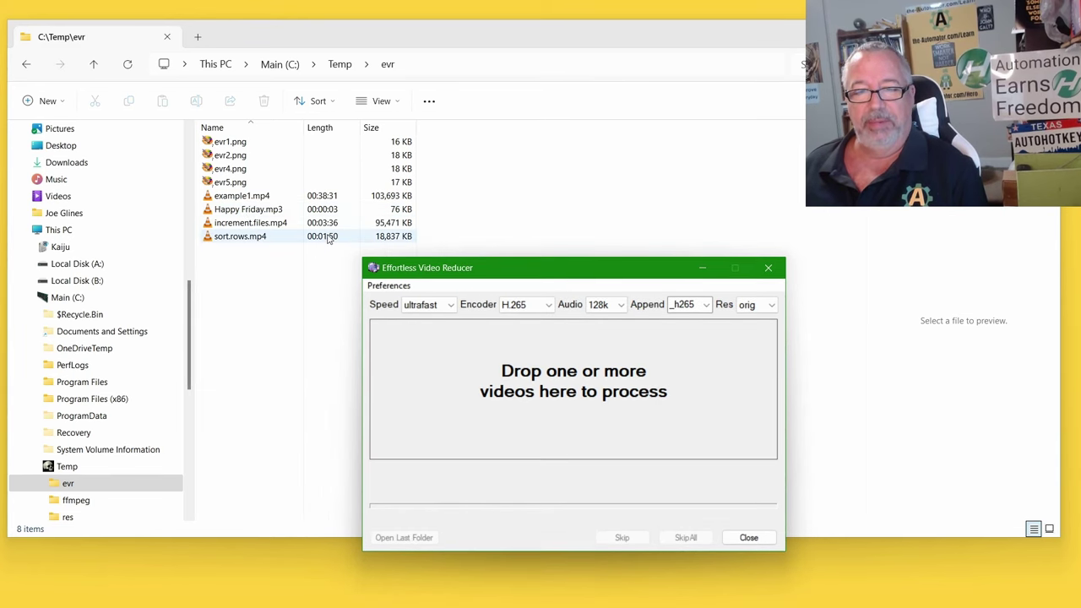
click(251, 232)
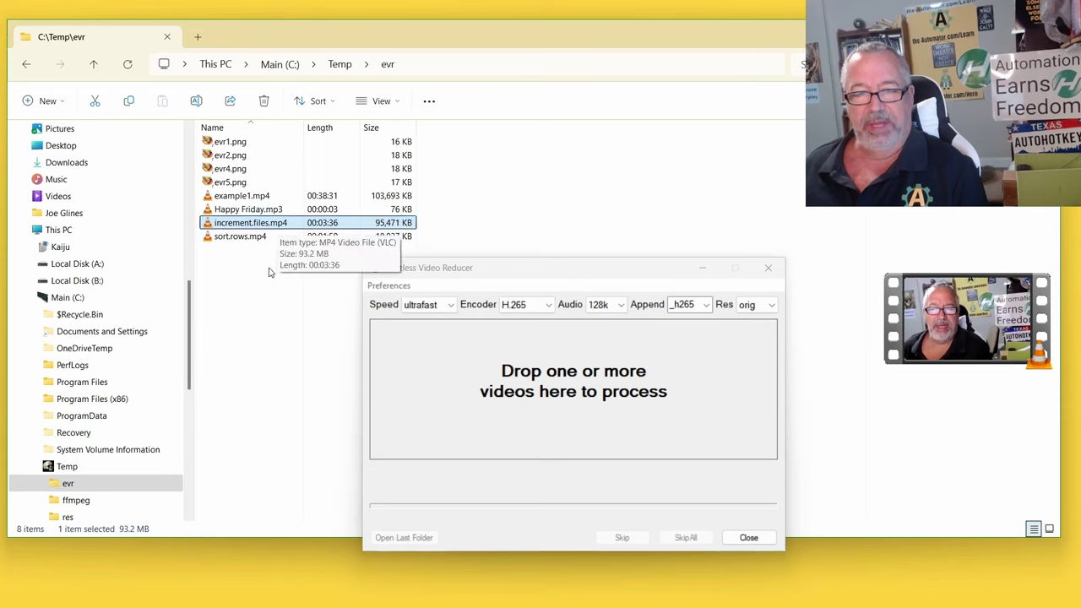
- Compress increment.files.mp4 at ultrafast speed, shrinking it from 93.2 MB to 12.4 MB
drag(338, 226, 649, 415)
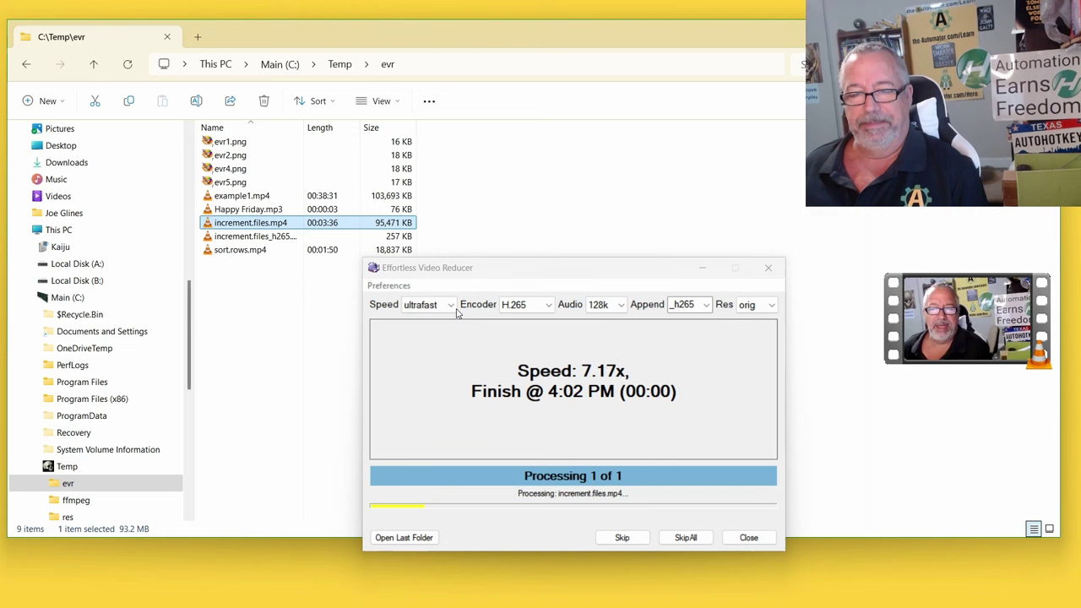
click(452, 307)
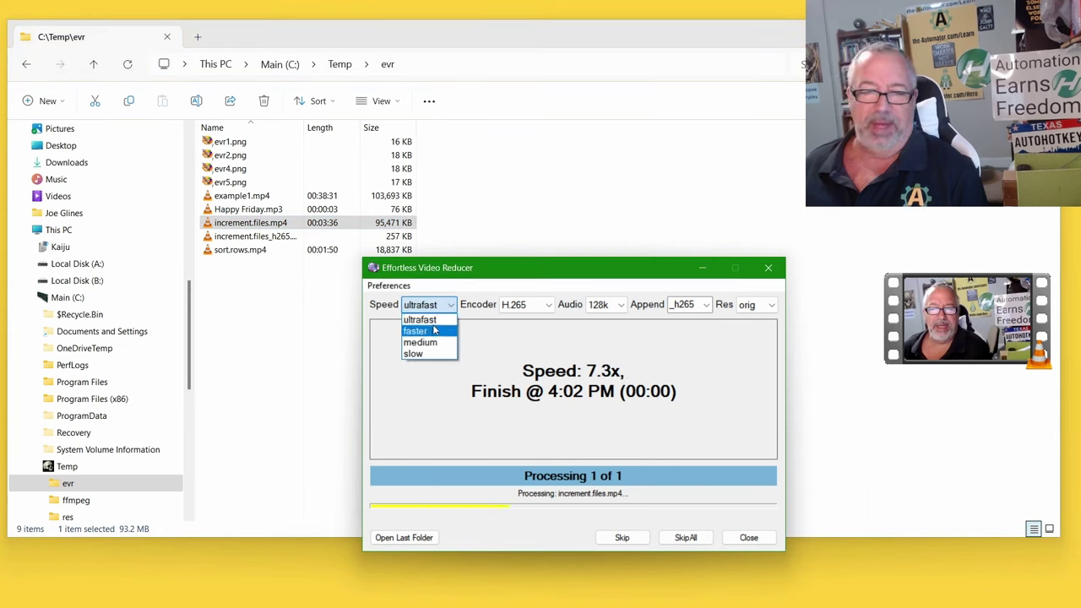
click(522, 264)
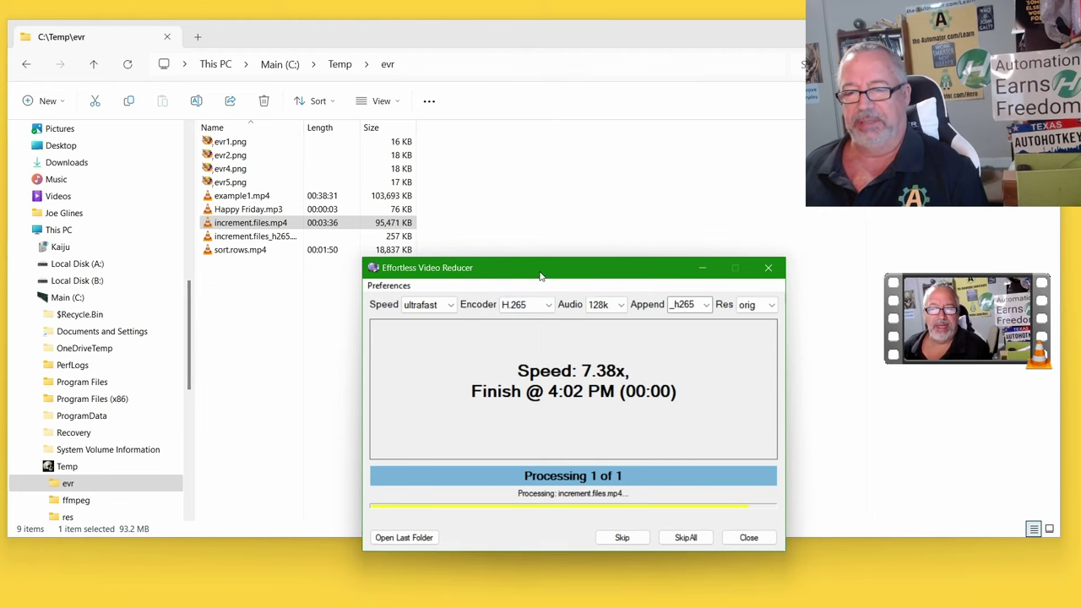
drag(544, 266, 547, 221)
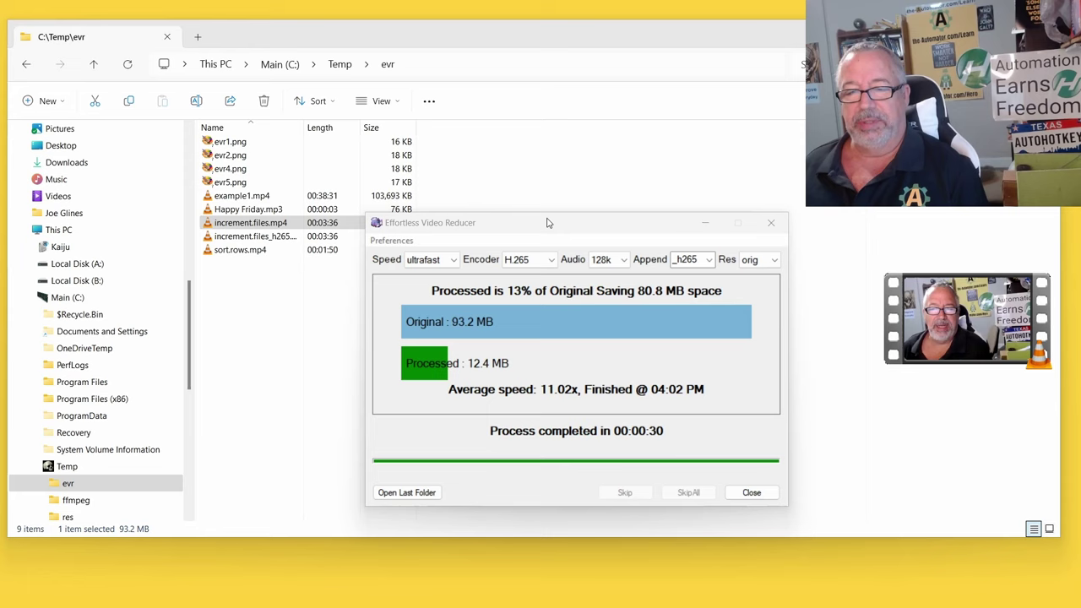
mouse_move(526, 263)
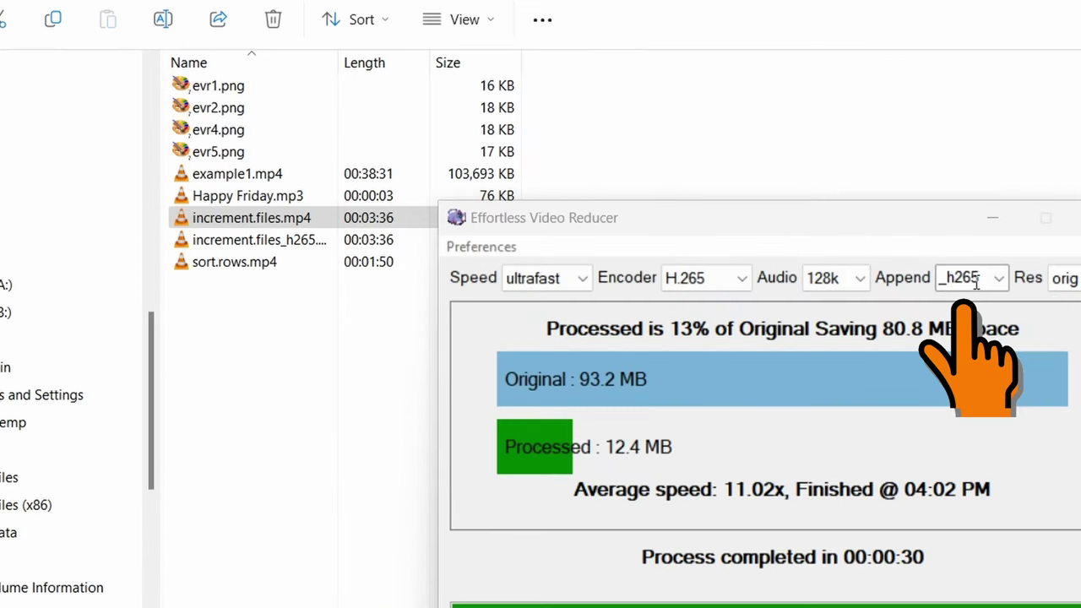
click(295, 219)
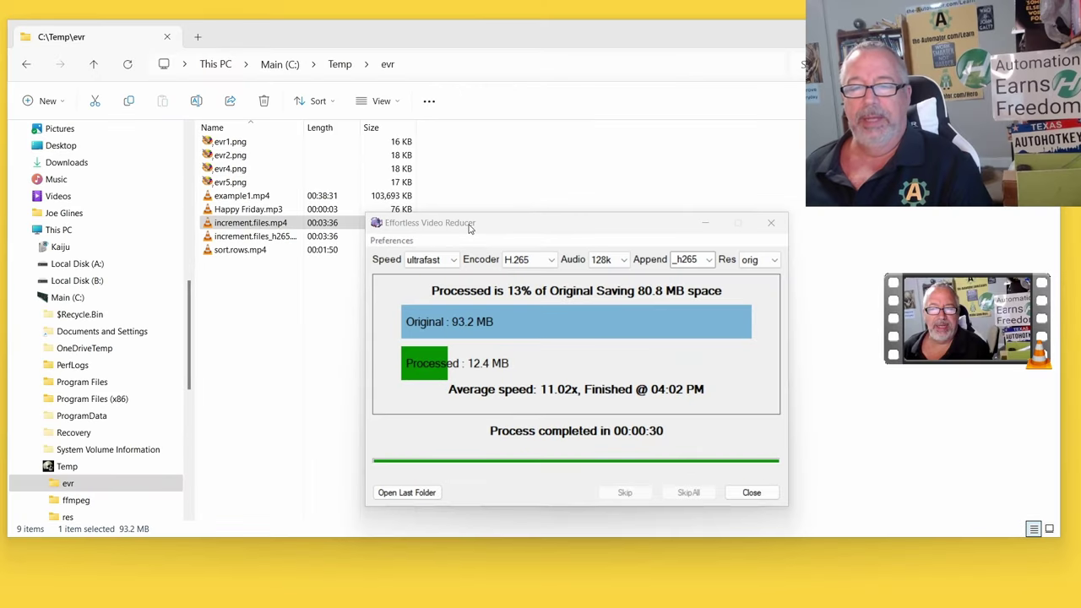
drag(607, 221, 822, 186)
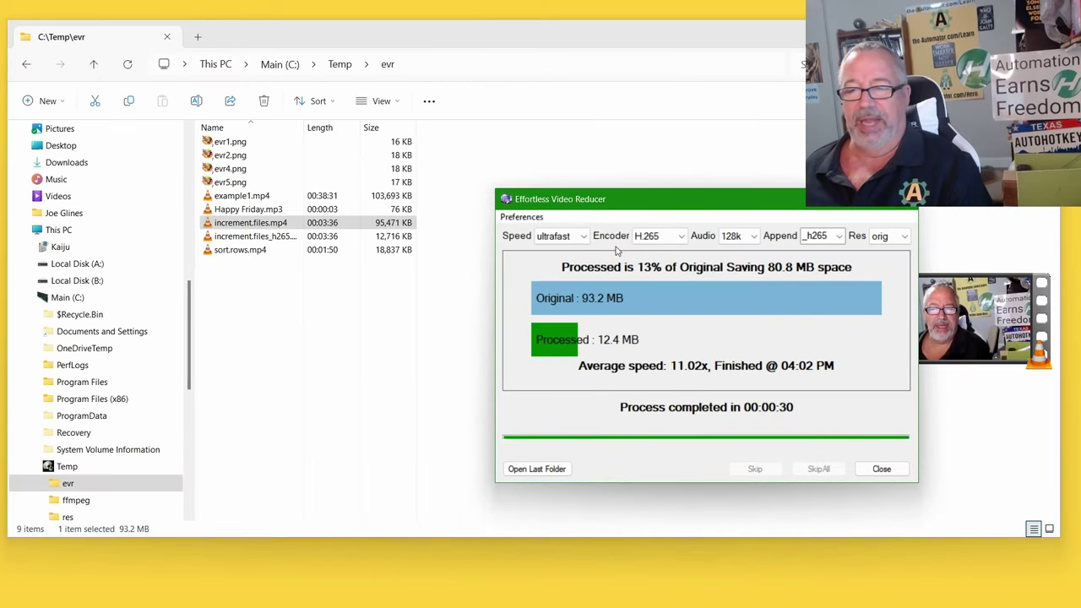
click(888, 238)
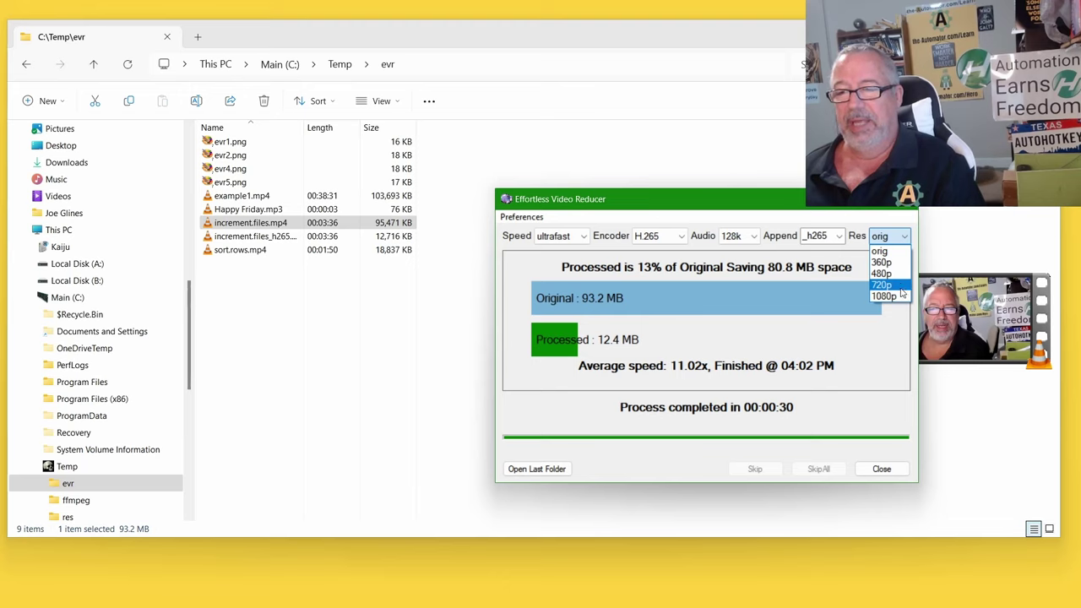
click(681, 237)
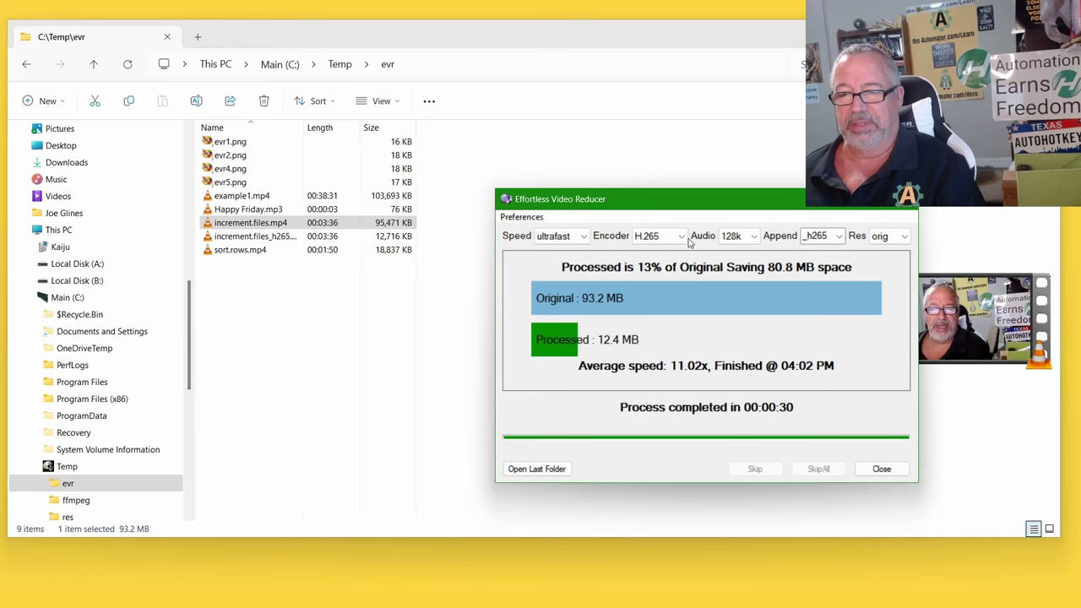
click(682, 238)
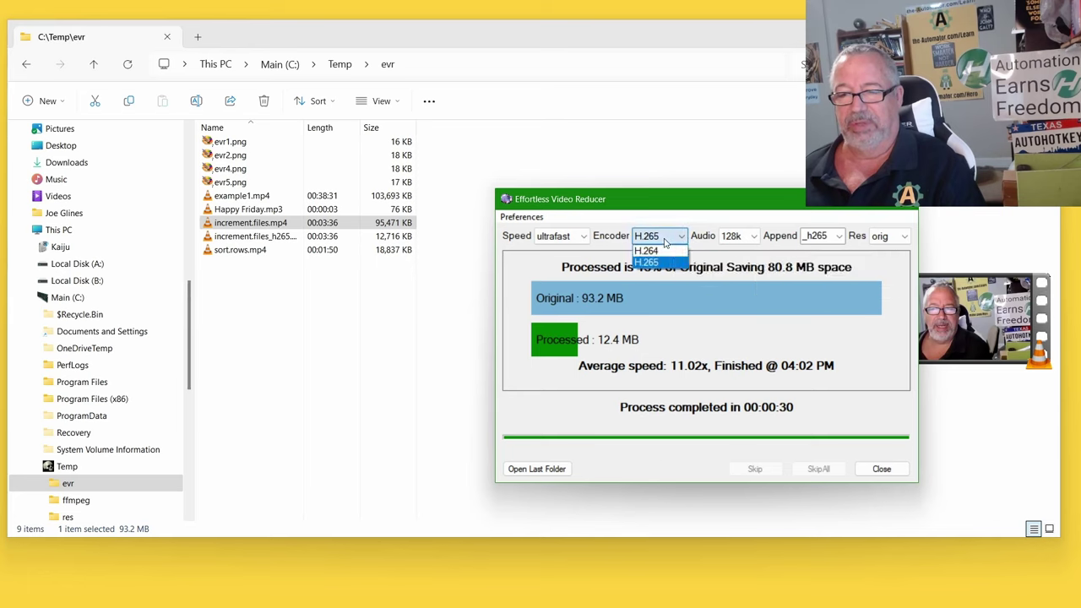
click(666, 262)
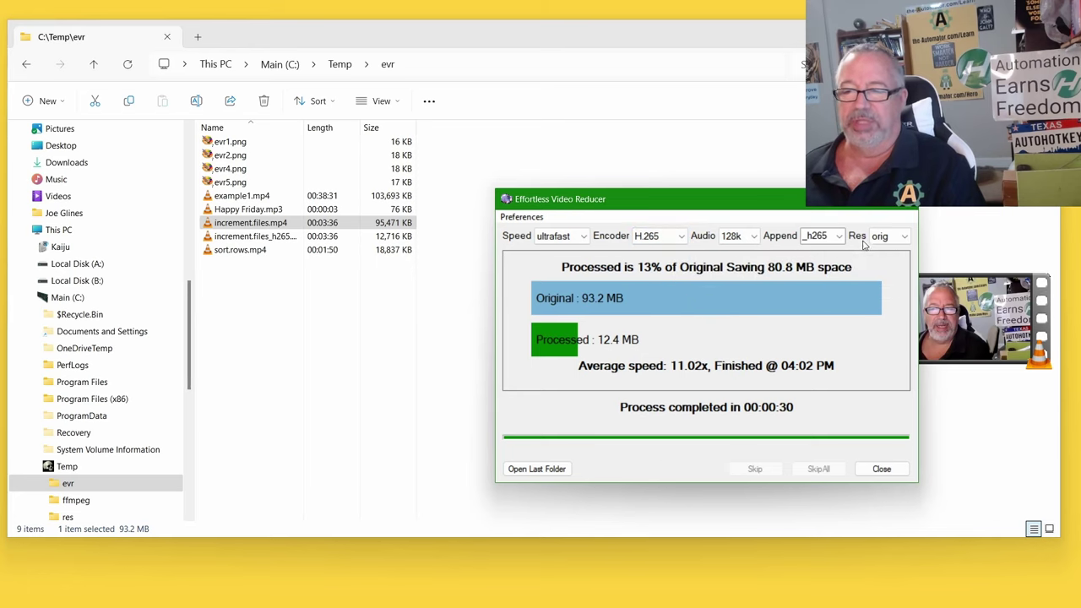
mouse_move(900, 241)
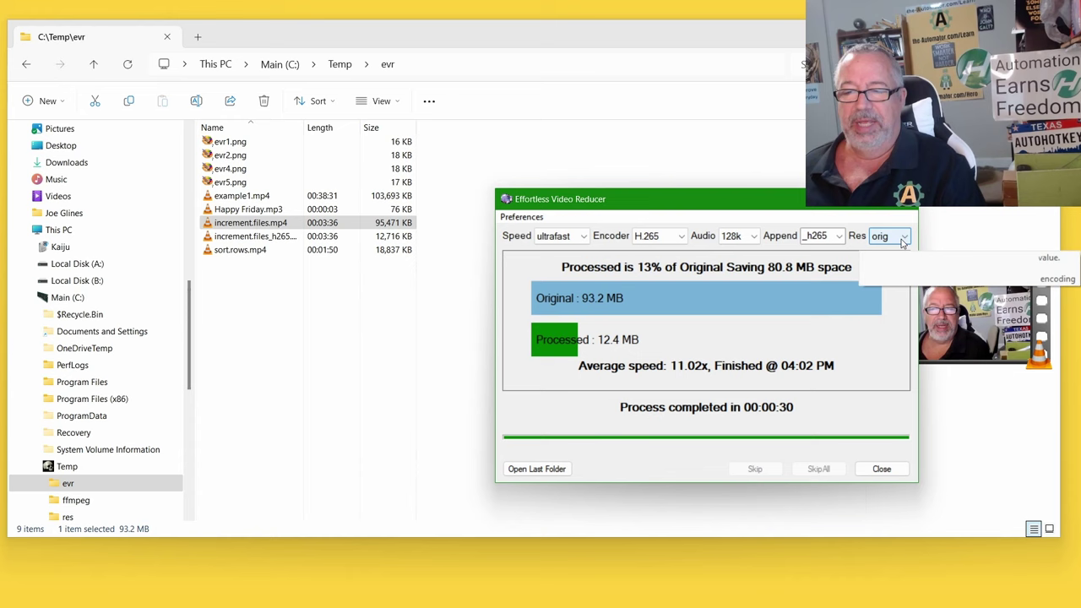
- Play the original increment.files.mp4 full screen, pause it and capture a frame for comparison
click(264, 222)
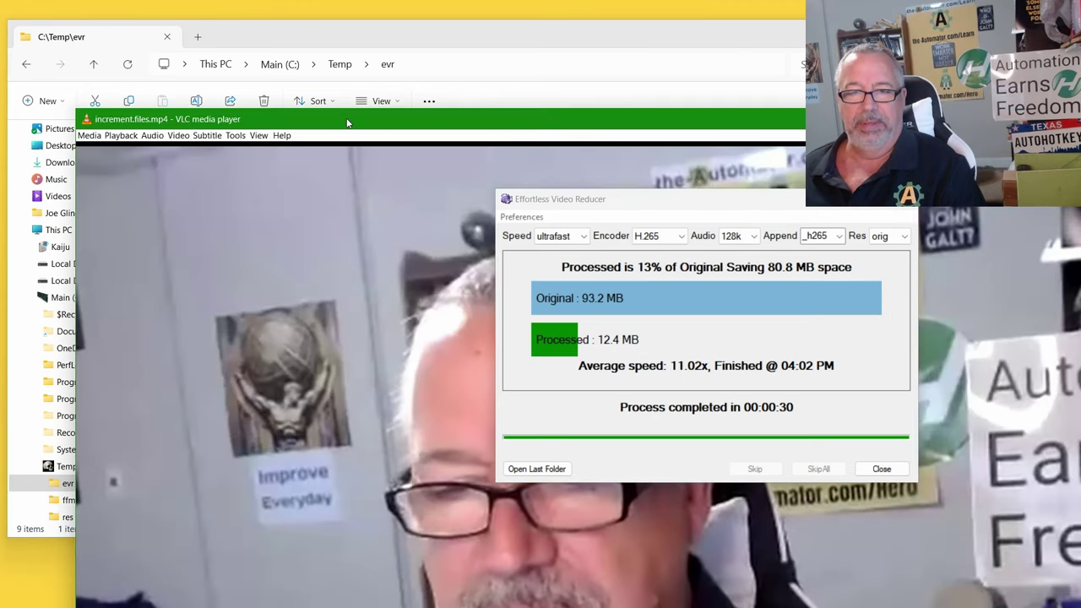
double_click(369, 122)
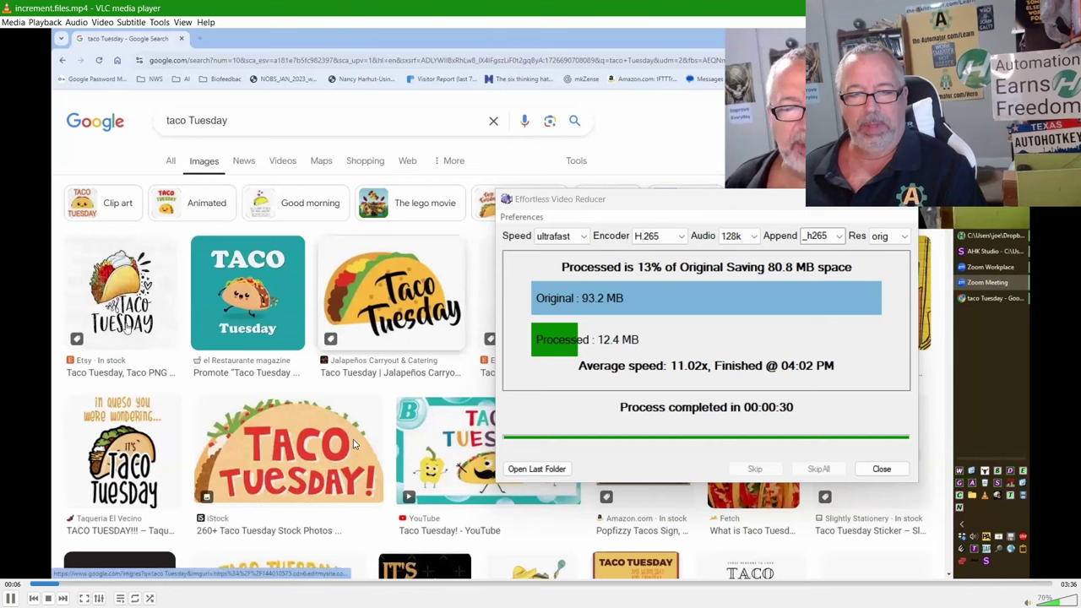
key(space)
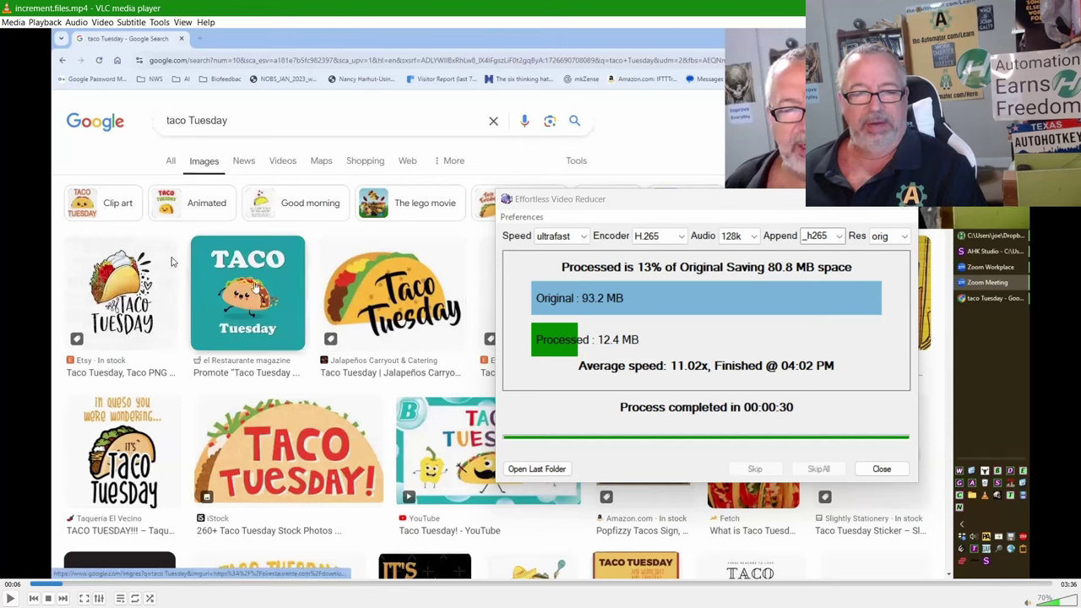
key(Print)
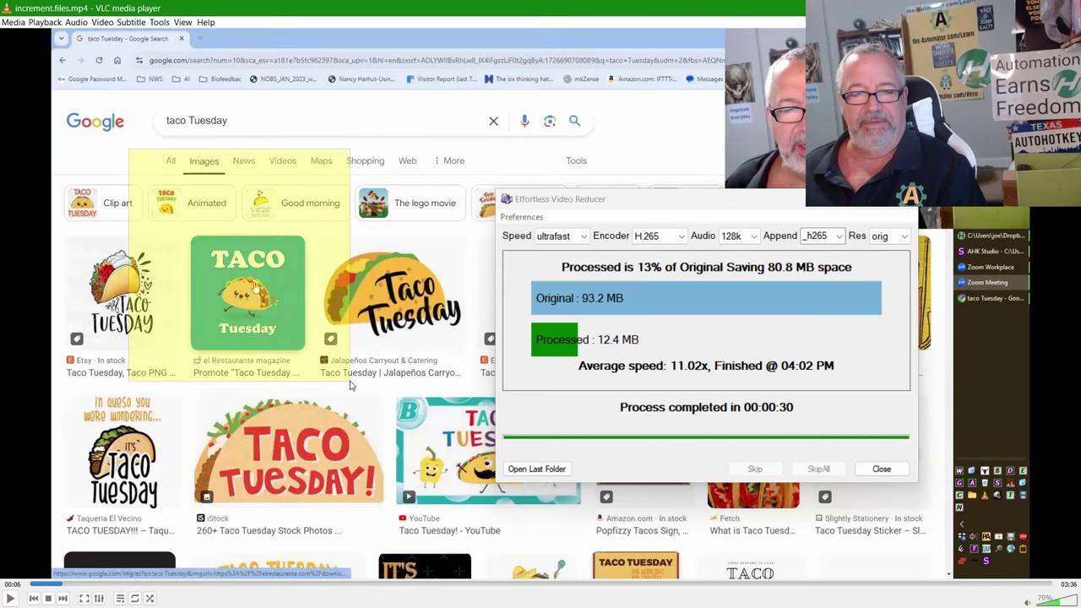
drag(335, 279, 390, 266)
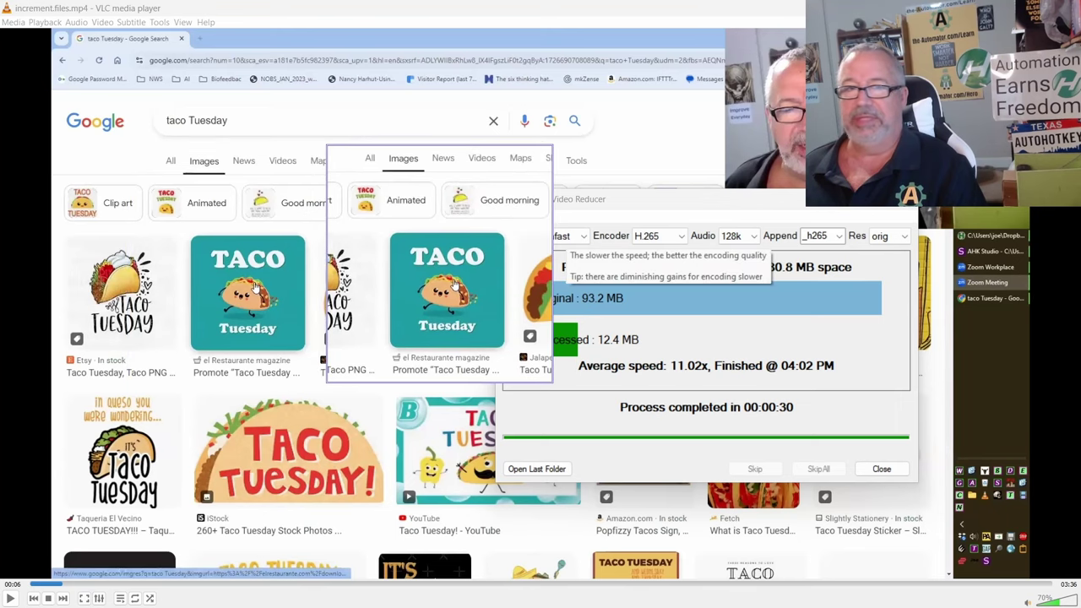
key(ctrl+q)
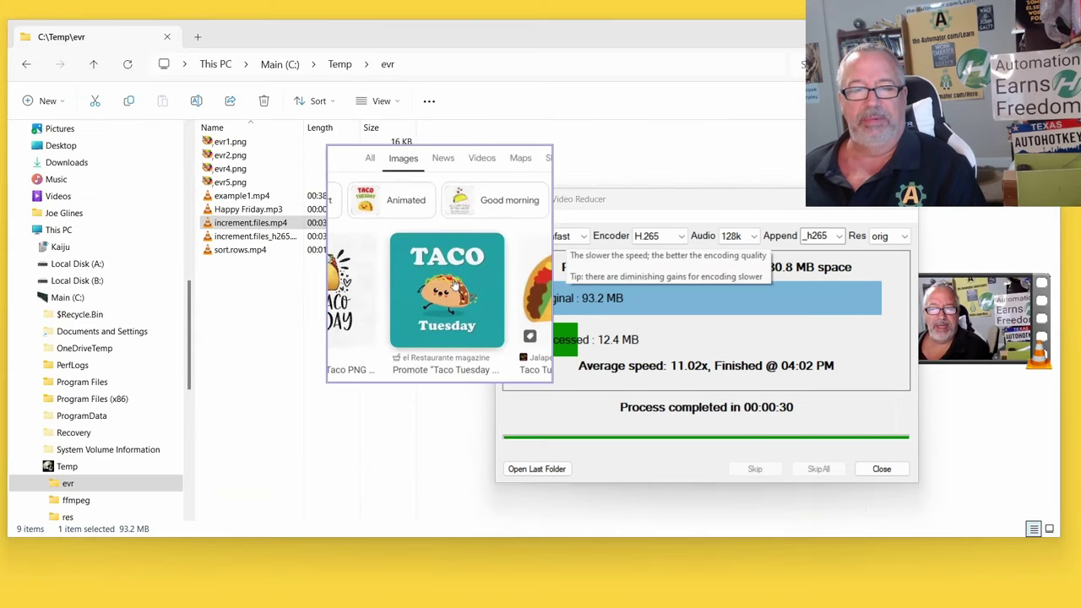
- Play increment.files_h265.mp4 and seek through it, pausing near 00:20
double_click(260, 237)
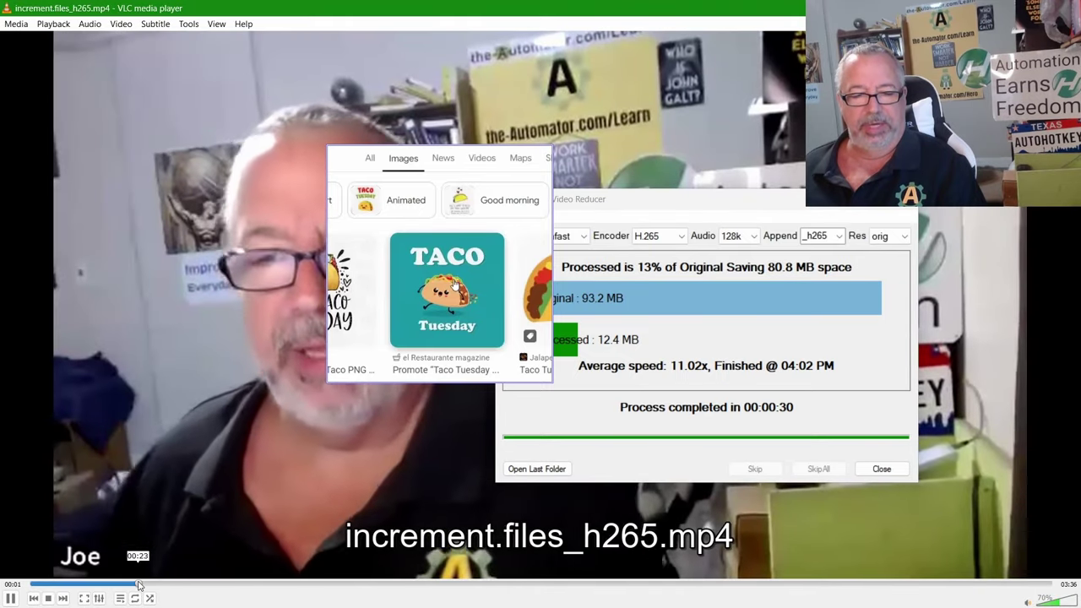
click(139, 582)
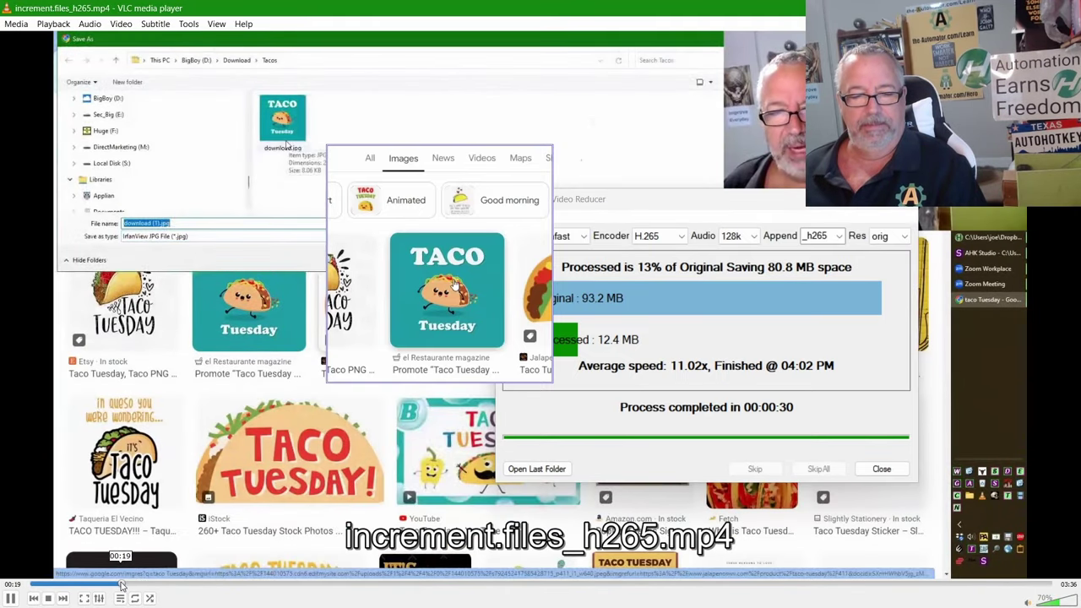
click(119, 582)
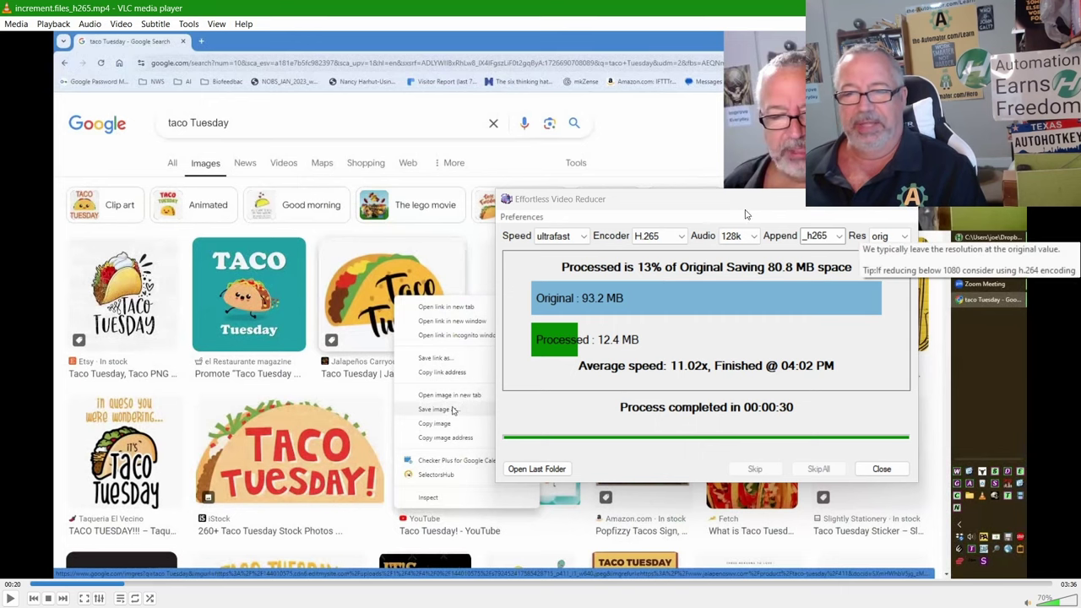
drag(663, 193, 472, 179)
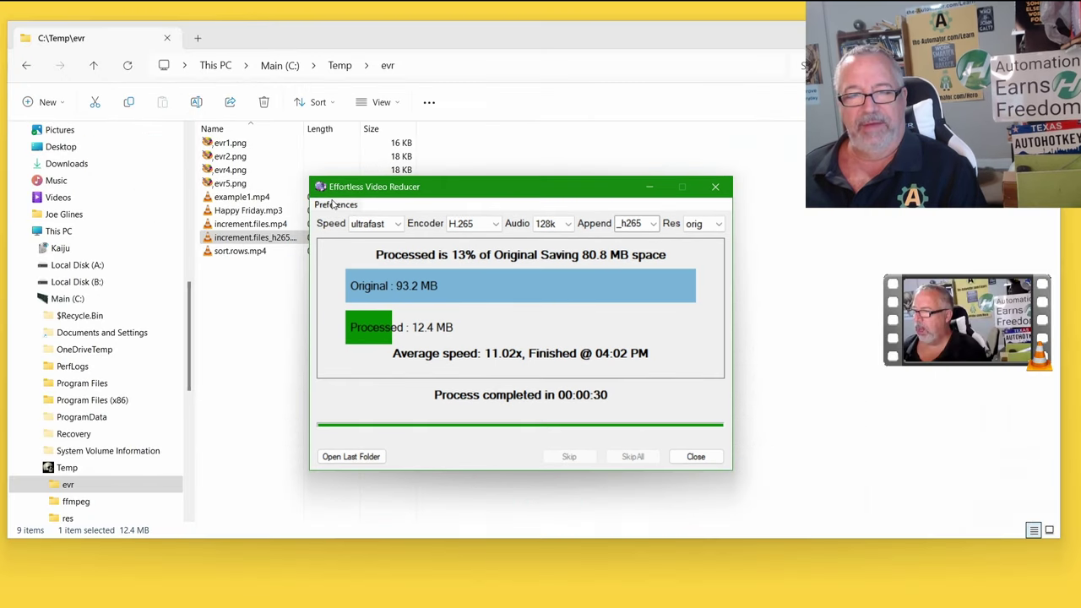
- Toggle Delete all metadata off and back on in Preferences, leaving the menu open
click(336, 204)
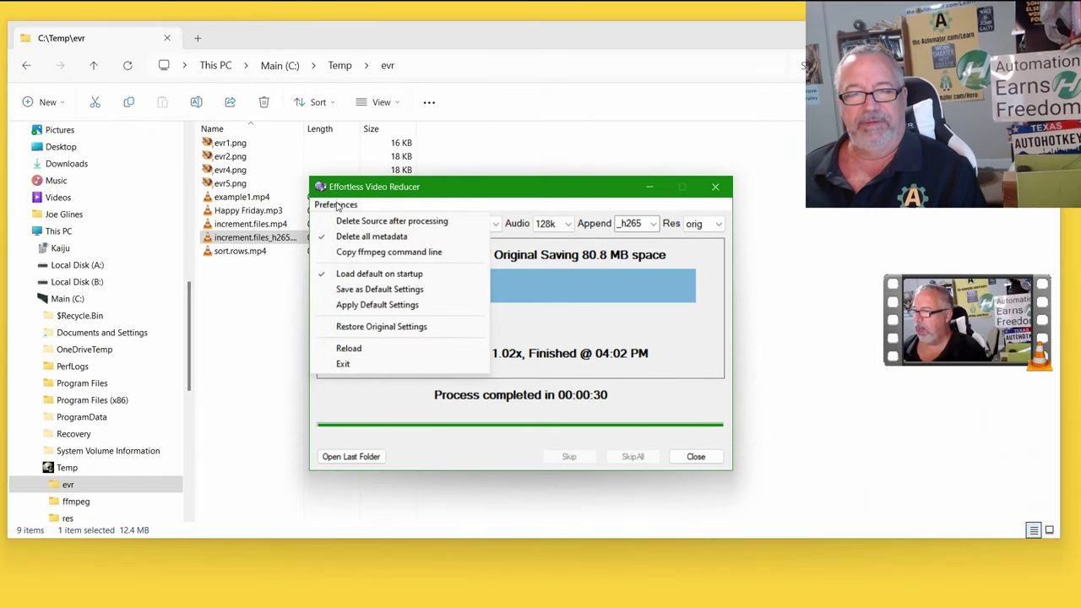
click(372, 239)
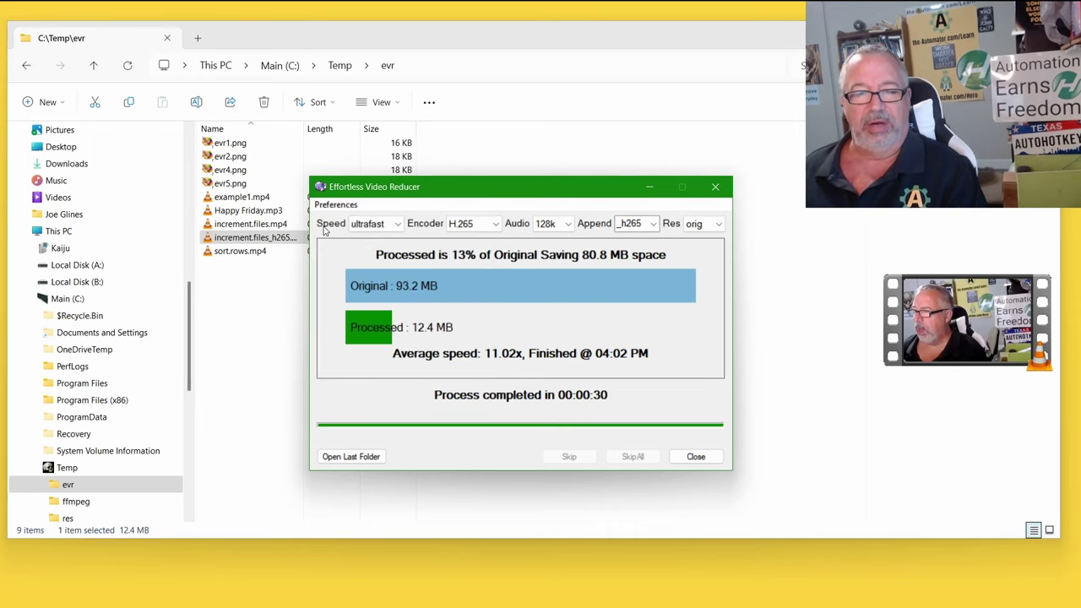
click(323, 205)
click(322, 242)
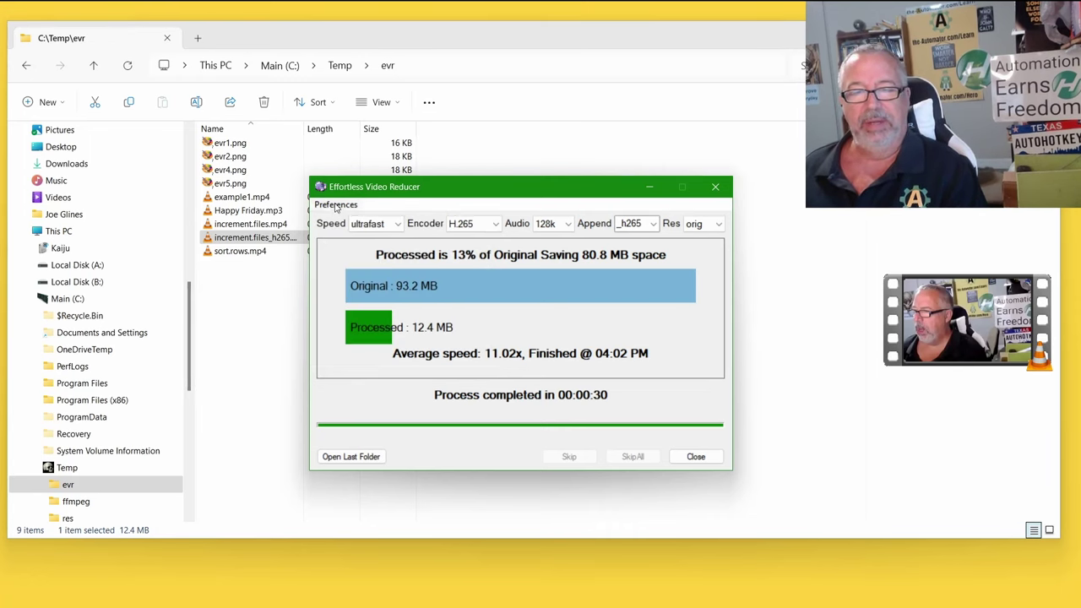
click(335, 205)
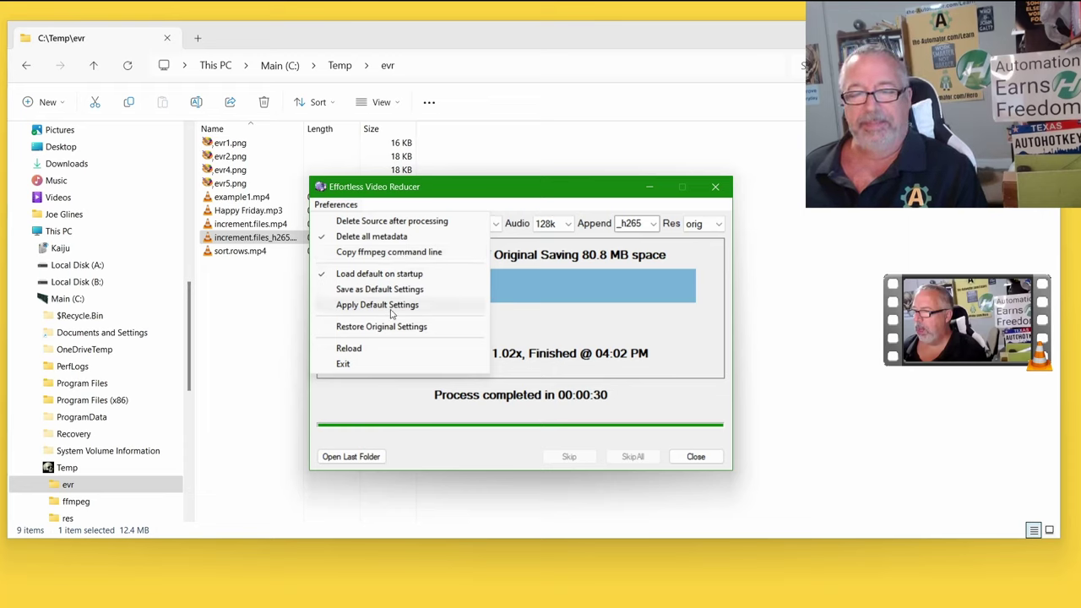
- Try the faster Speed option and review the available audio bitrates
click(478, 181)
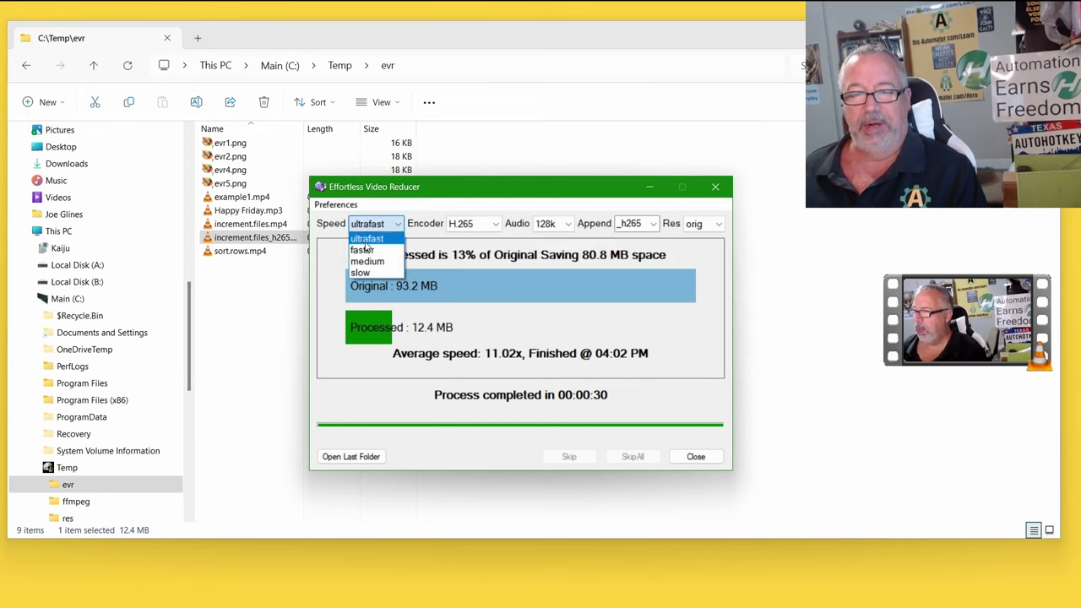
click(363, 250)
click(569, 224)
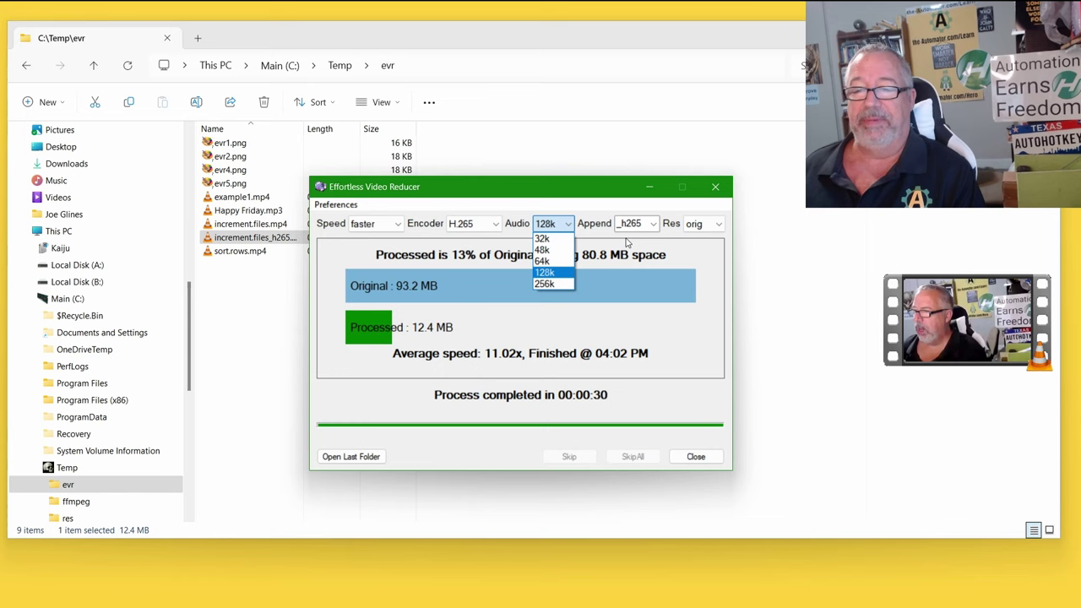
click(336, 205)
- Restore original settings from Preferences: ultrafast, 32k audio and _Prc suffix
click(341, 208)
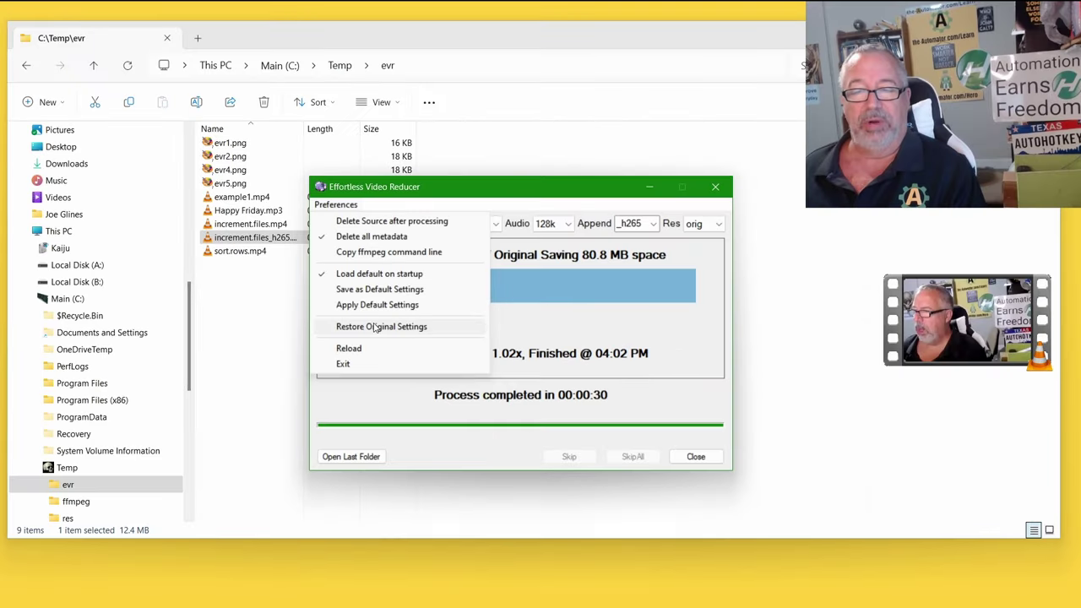
click(272, 310)
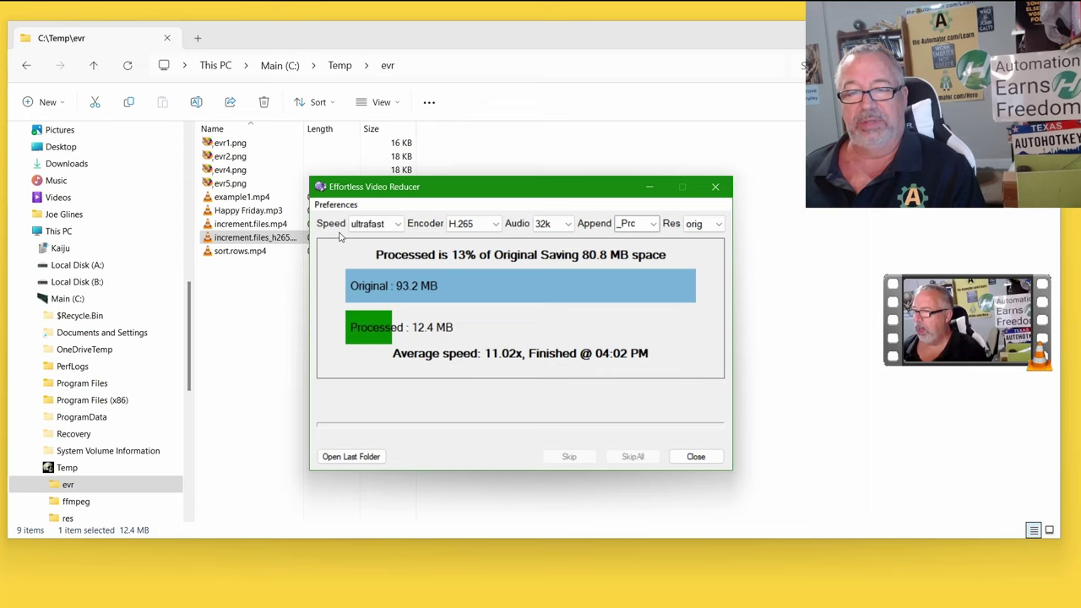
mouse_move(367, 230)
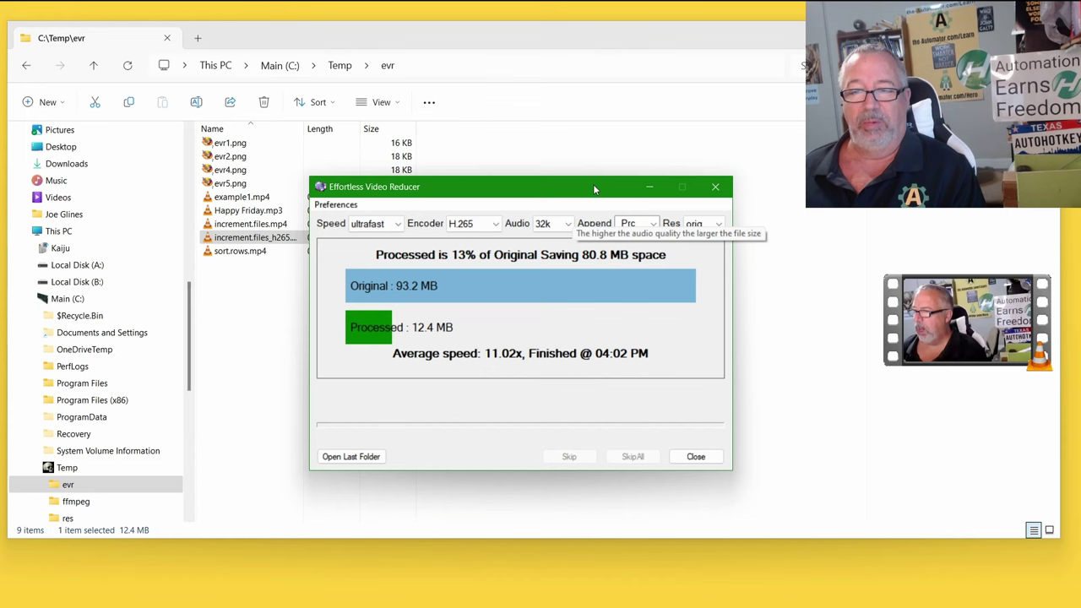
- Minimize the reducer to compare sizes, 12,716 KB versus 95,471 KB, and select evr1.png
click(649, 187)
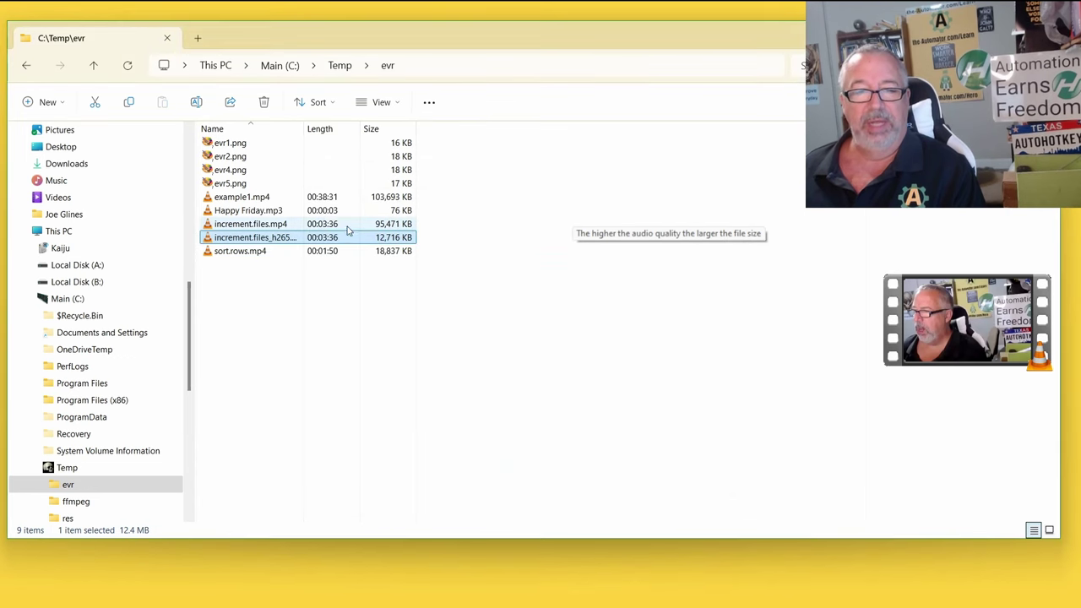
click(228, 143)
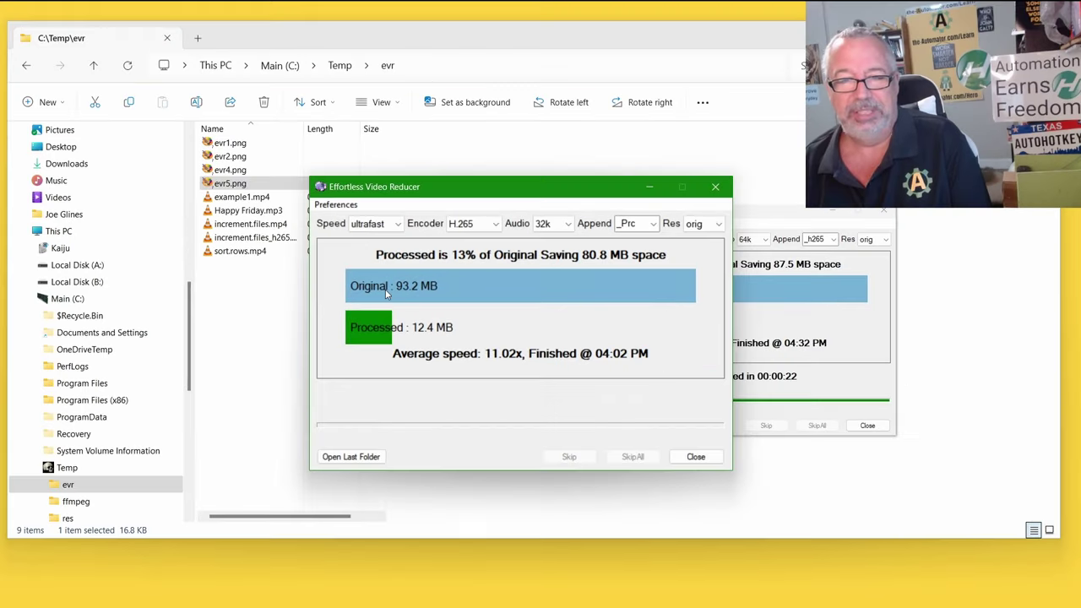
click(394, 225)
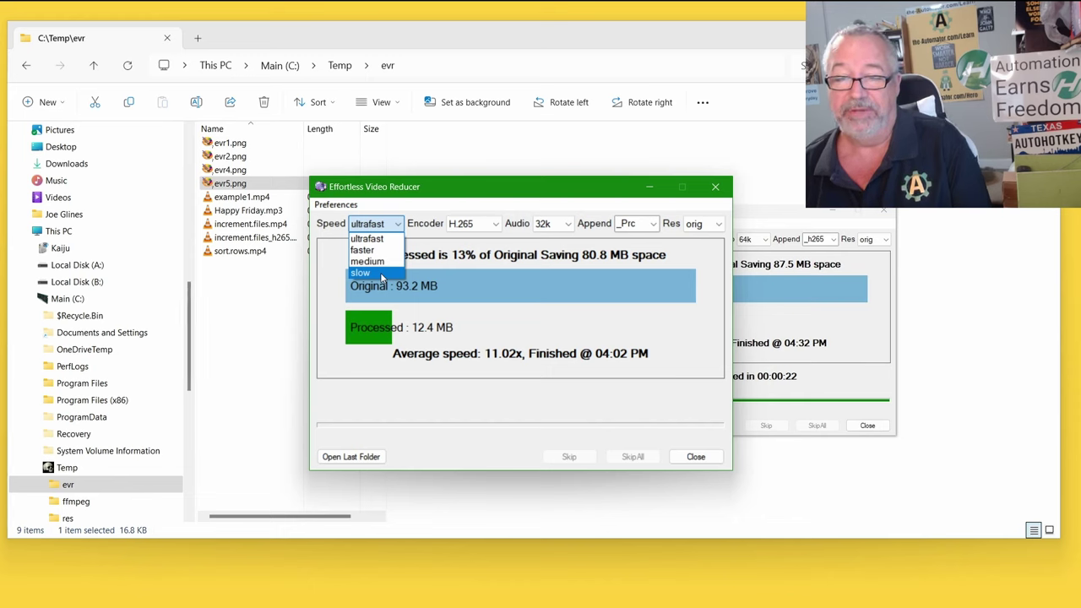
click(427, 194)
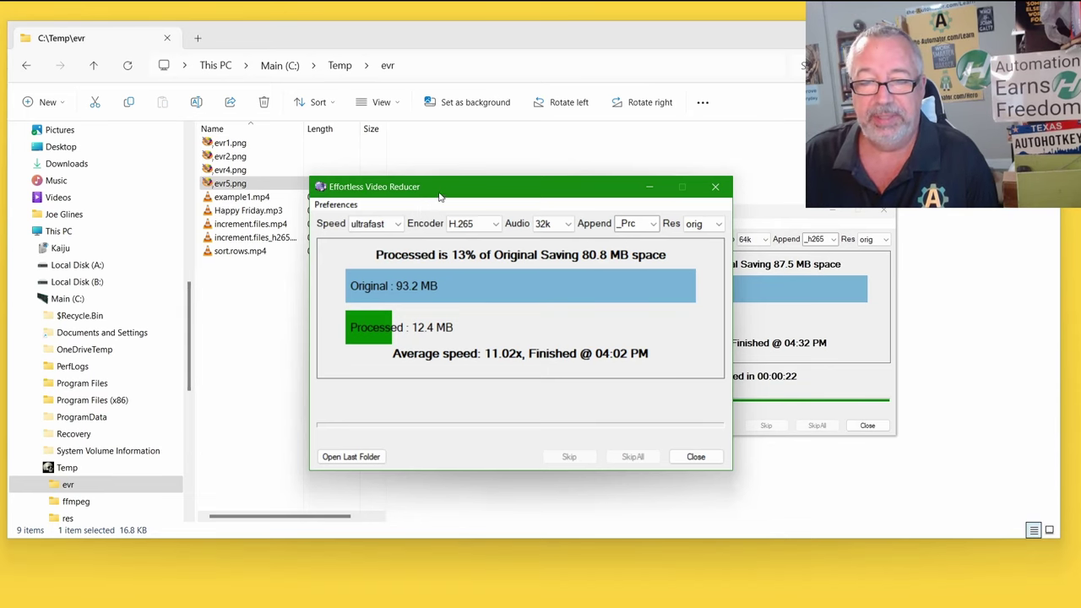
drag(443, 194, 510, 169)
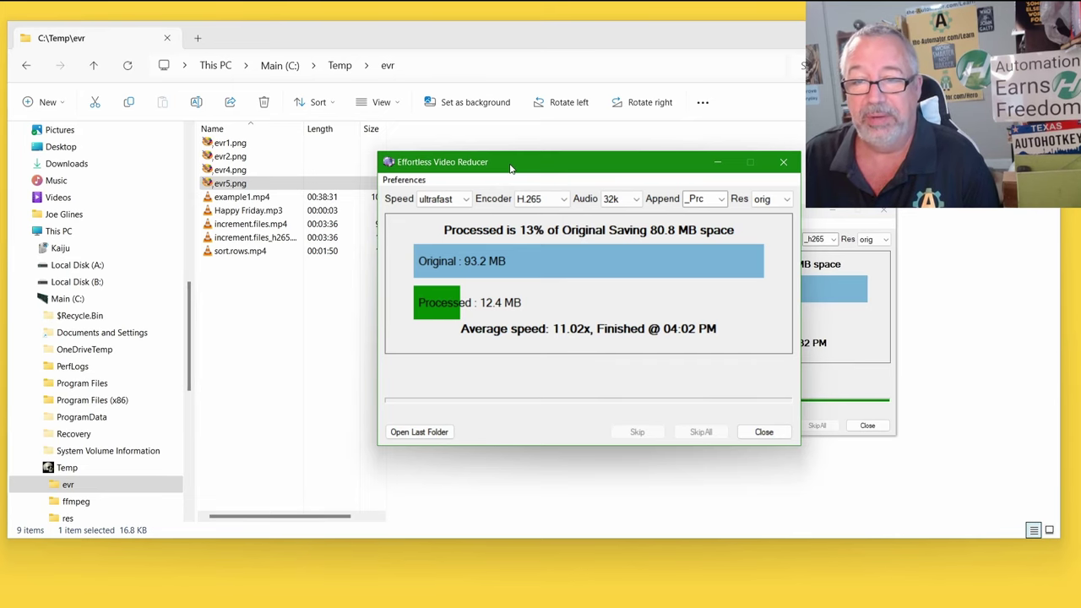
drag(511, 169, 540, 203)
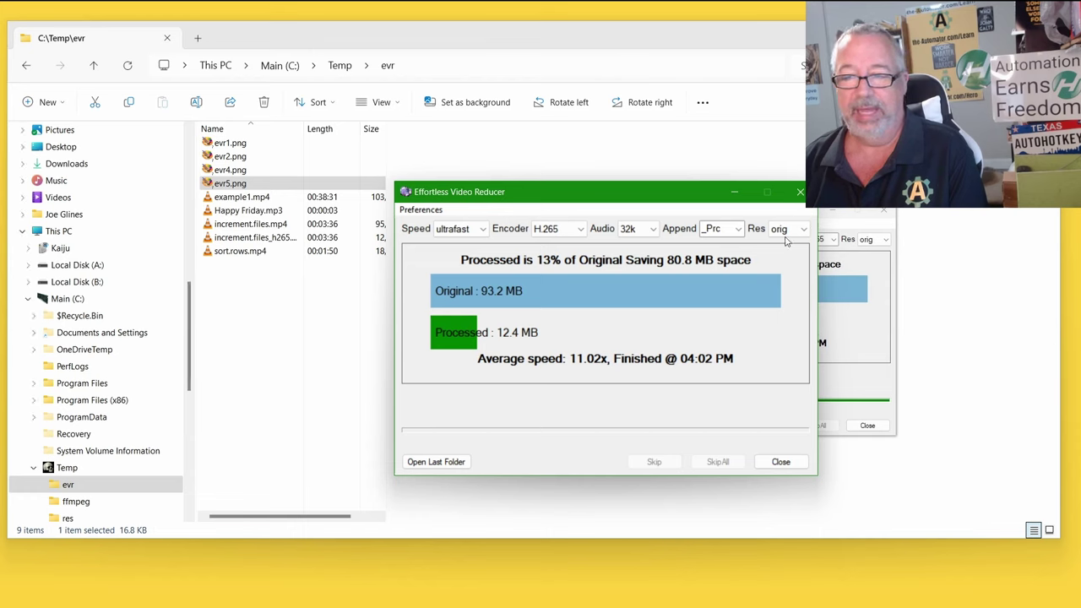
- Drop the evr folder onto the reducer to batch-compress its four videos, starting with example1.mp4
click(67, 488)
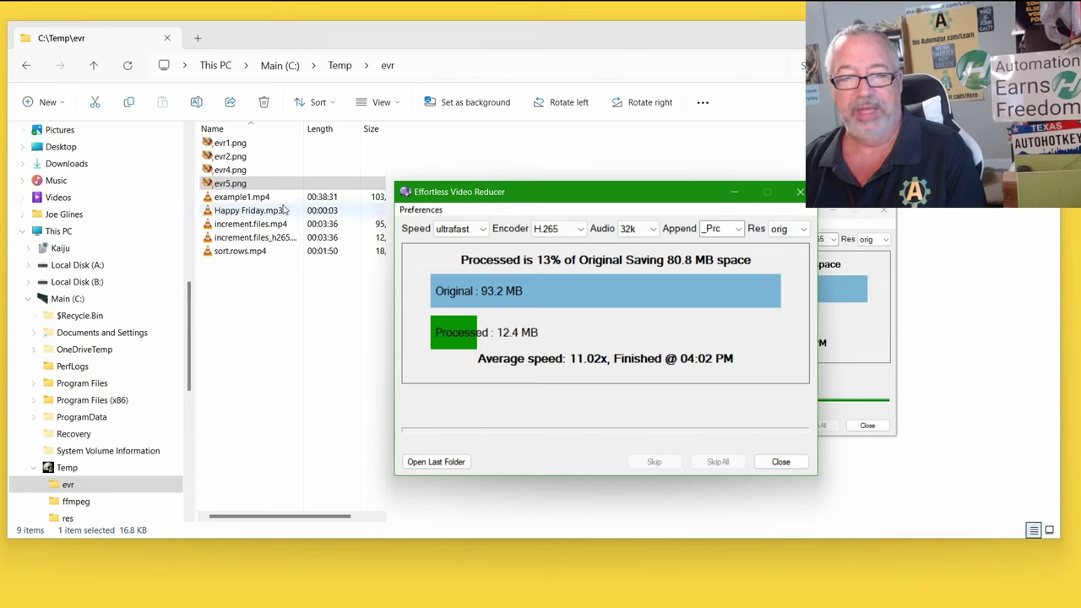
click(98, 488)
click(532, 328)
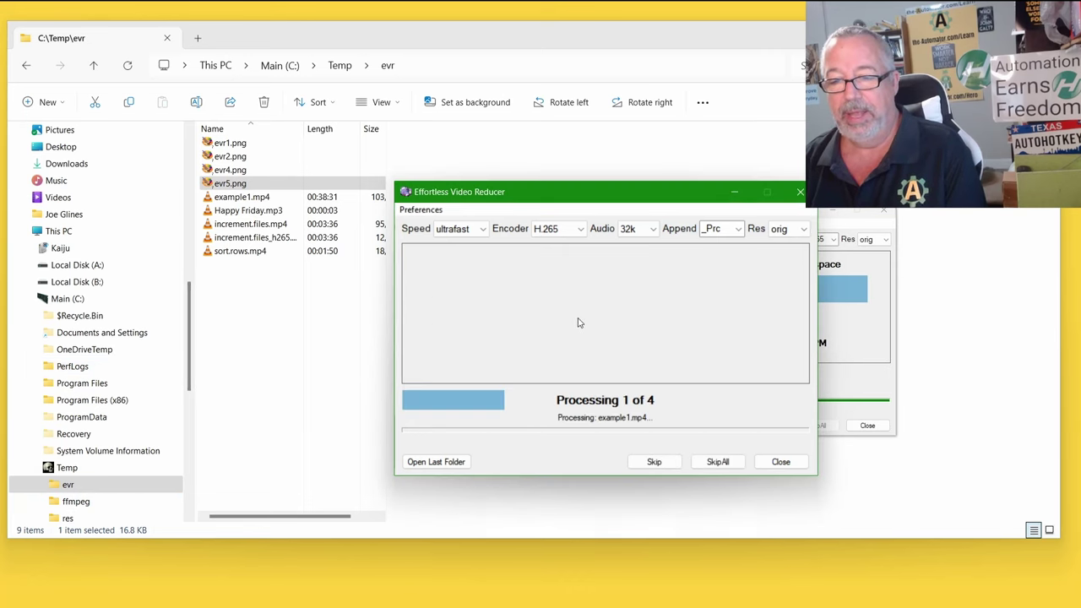